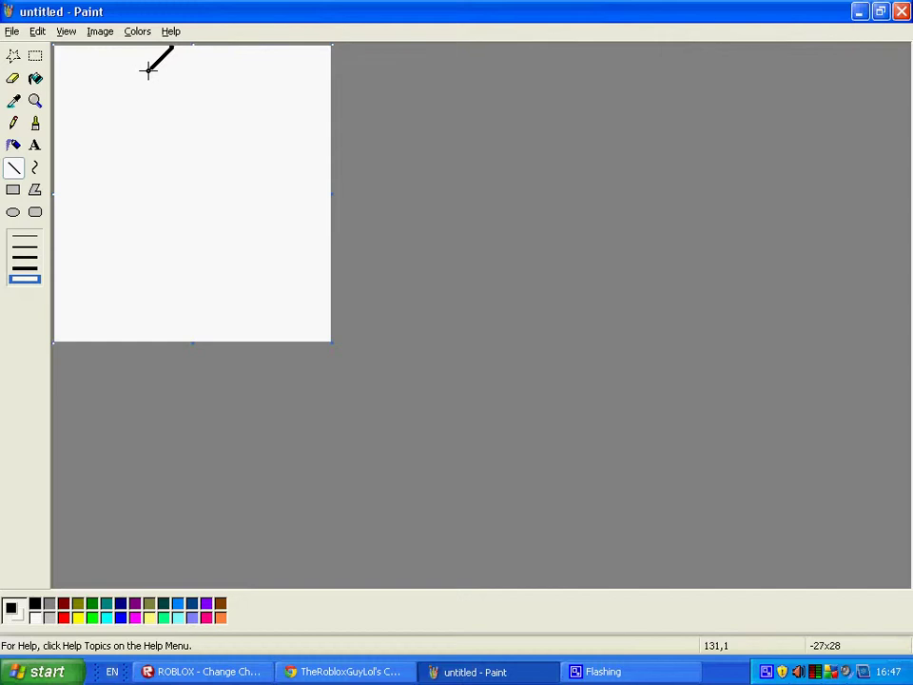
Draw the black outline of a shirt collar and diamond-shaped lapels down from the canvas's upper edge with thick straight lines.
left_click_drag(148, 70, 149, 69)
left_click_drag(148, 69, 173, 78)
mouse_move(173, 78)
left_mouse_down()
mouse_move(148, 94)
mouse_move(138, 117)
left_mouse_up()
left_click_drag(207, 45, 233, 70)
mouse_move(233, 69)
left_mouse_down()
mouse_move(207, 75)
mouse_move(235, 115)
mouse_move(191, 169)
left_mouse_up()
left_click_drag(192, 169, 137, 118)
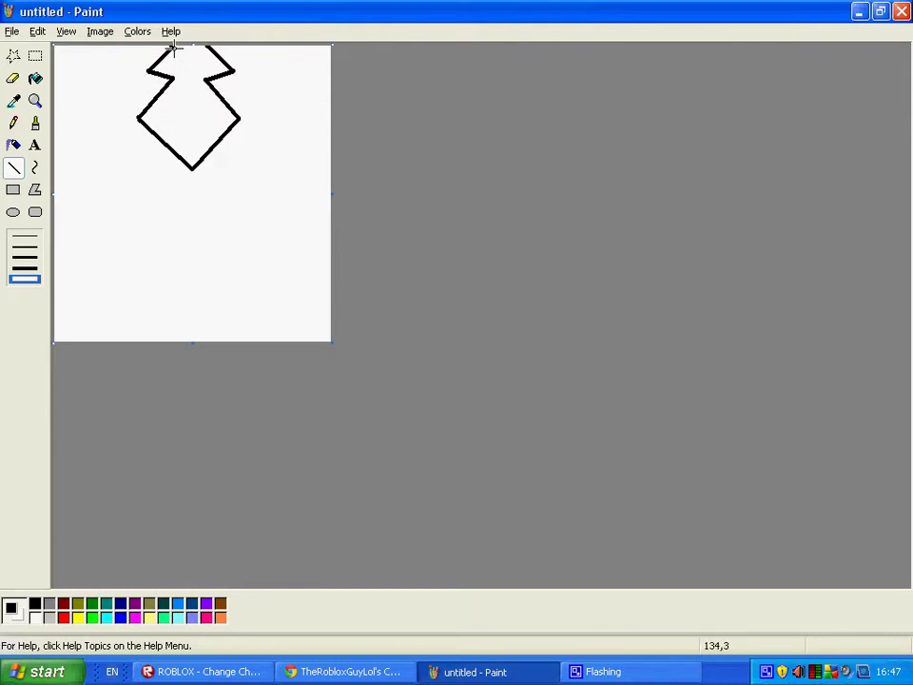
Draw black lines from both upper collar ends to the lapels' lower point and close the collar with a horizontal line.
left_click_drag(173, 45, 192, 167)
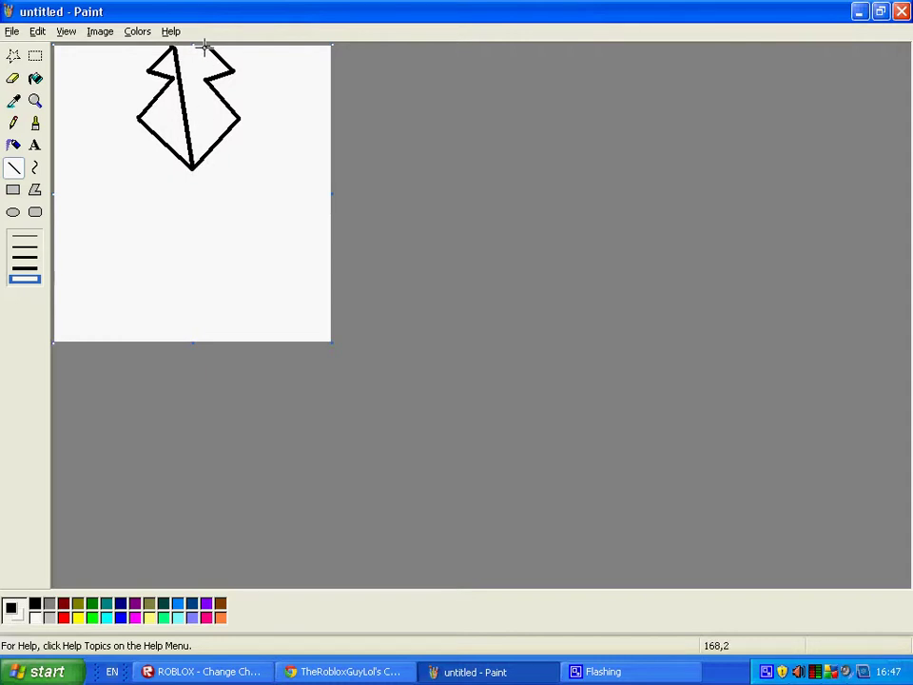
left_click_drag(207, 45, 191, 164)
left_click_drag(207, 45, 171, 47)
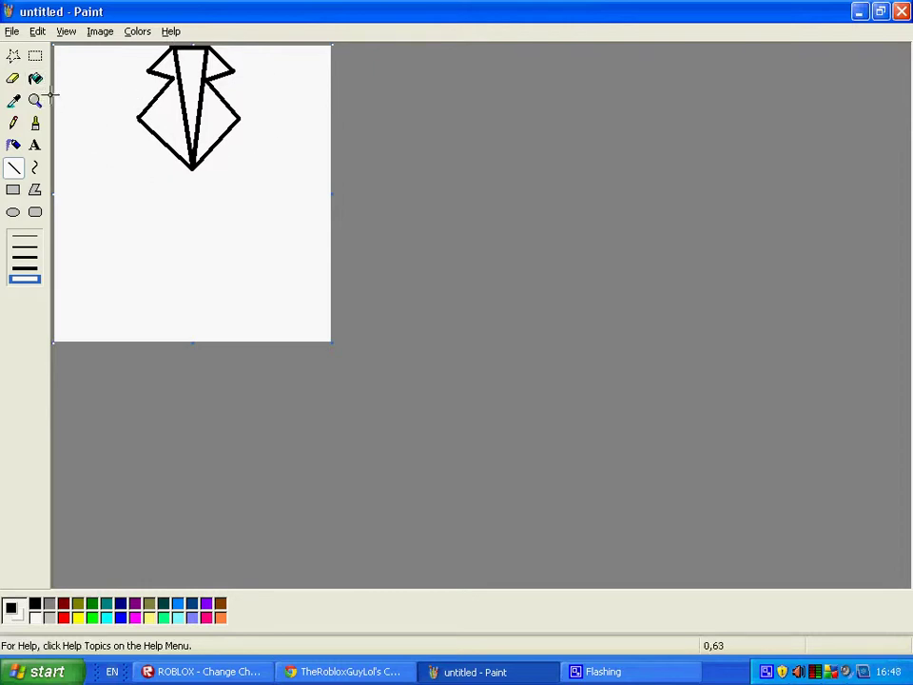
Draw a black tie with a small knot between the two converging lines, using thick straight strokes.
left_click(191, 59)
left_click_drag(191, 68, 189, 149)
left_click_drag(191, 71, 193, 149)
left_click_drag(191, 71, 193, 131)
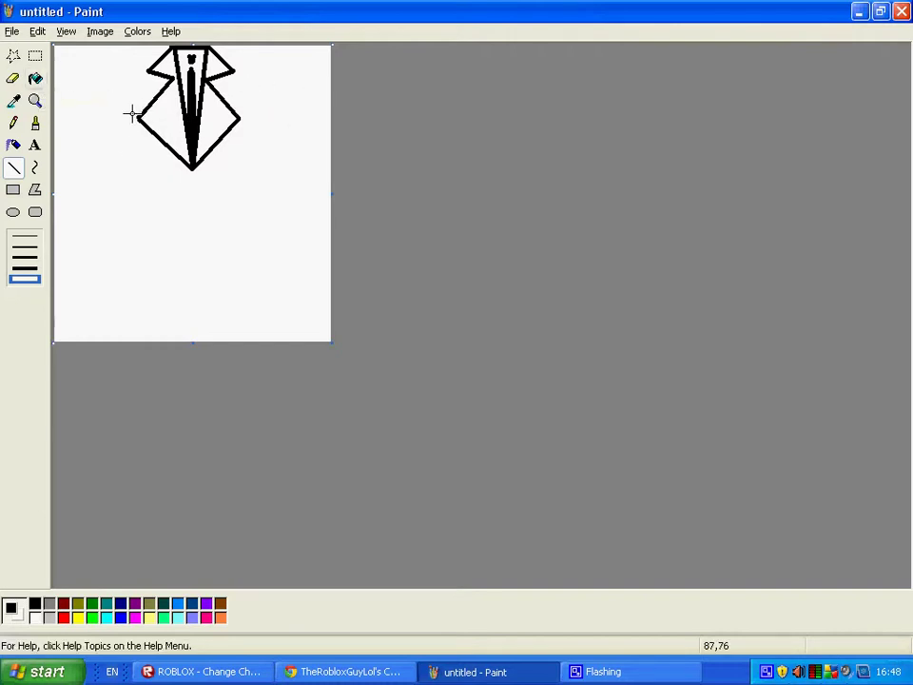
Erase most of the left lapel outline by covering it with a borderless white rectangle.
left_click(13, 194)
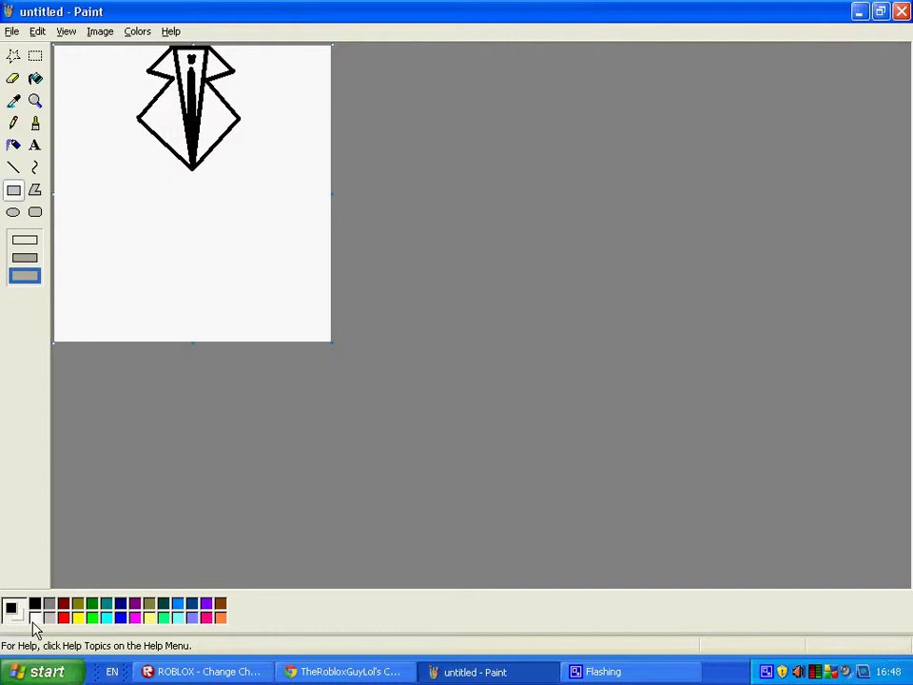
left_click_drag(86, 216, 177, 80)
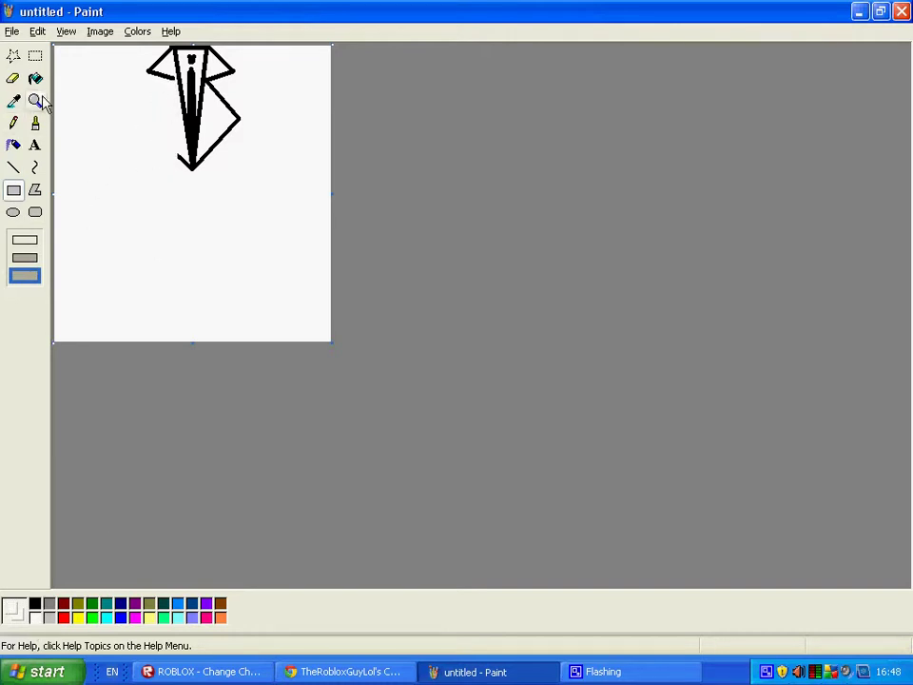
Try redrawing the left lapel's upper edge as a thick black line, and cover the line with a white rectangle.
left_click(36, 122)
left_click(13, 167)
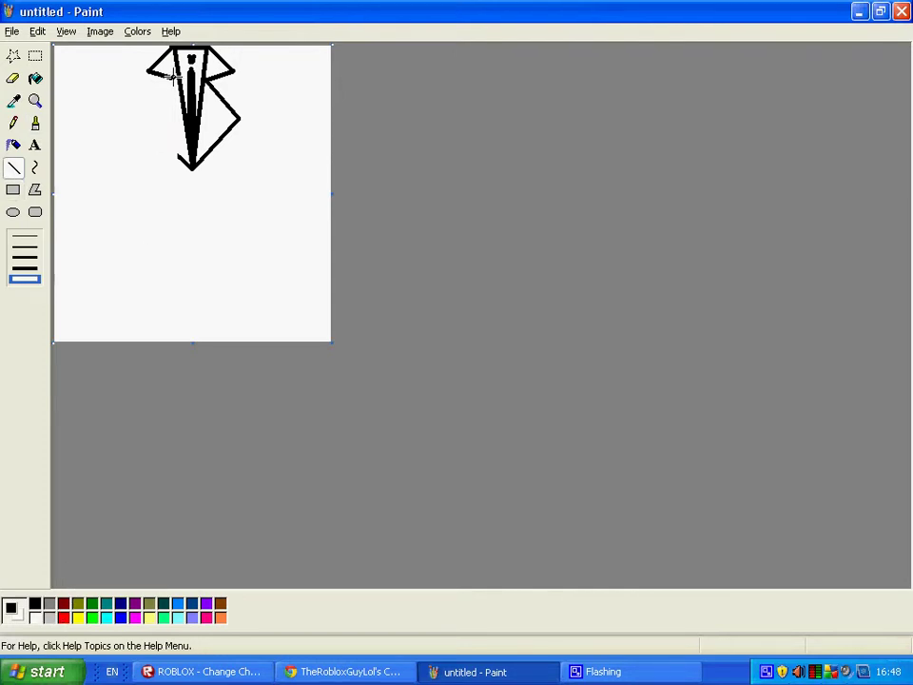
left_click_drag(177, 79, 136, 118)
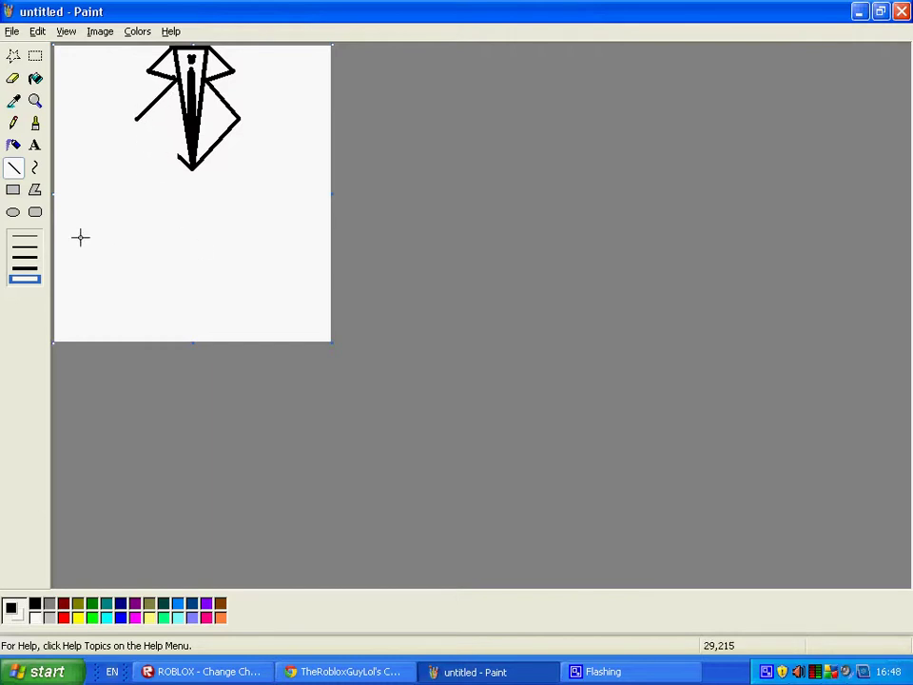
left_click(35, 617)
left_click(14, 189)
left_click_drag(97, 164, 163, 92)
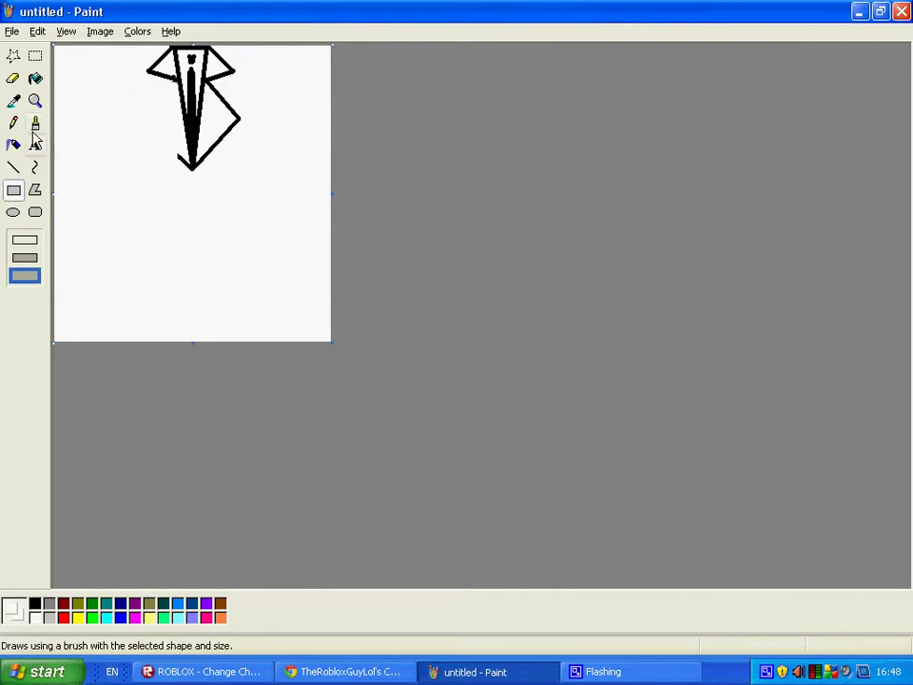
Redraw the left lapel with two thick black lines from the collar out to a corner and down to the lower point.
left_click(14, 168)
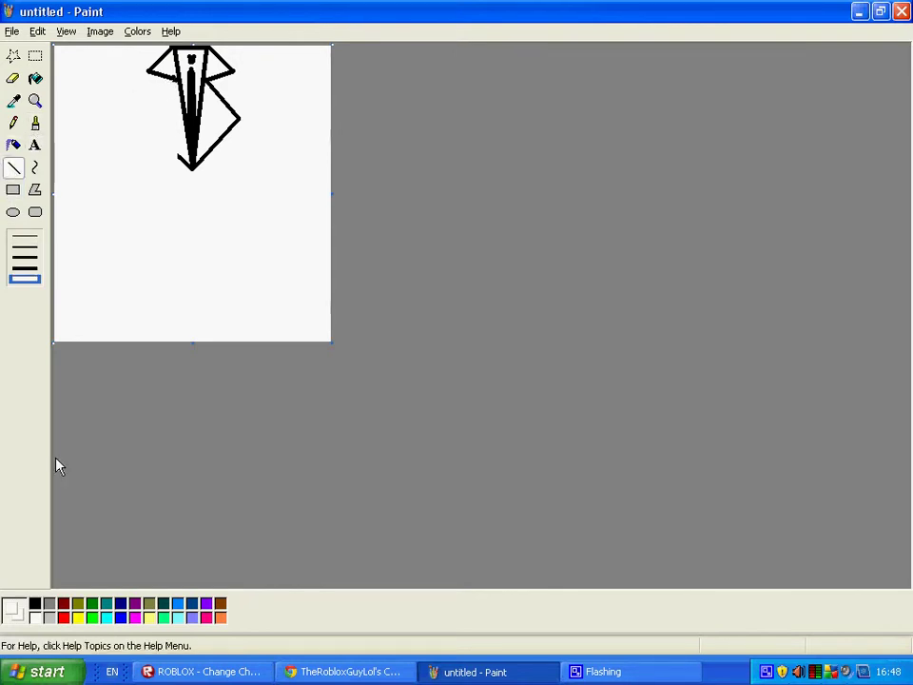
left_click(35, 603)
left_click_drag(175, 79, 145, 116)
left_click_drag(145, 116, 191, 169)
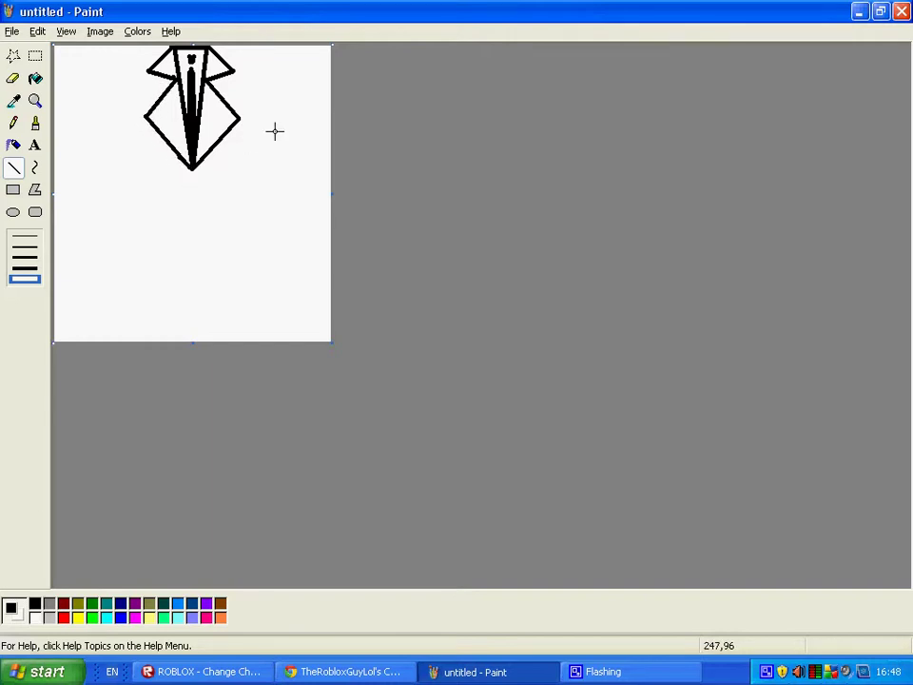
Fill the white background around the collar and lapels with blue.
left_click(35, 78)
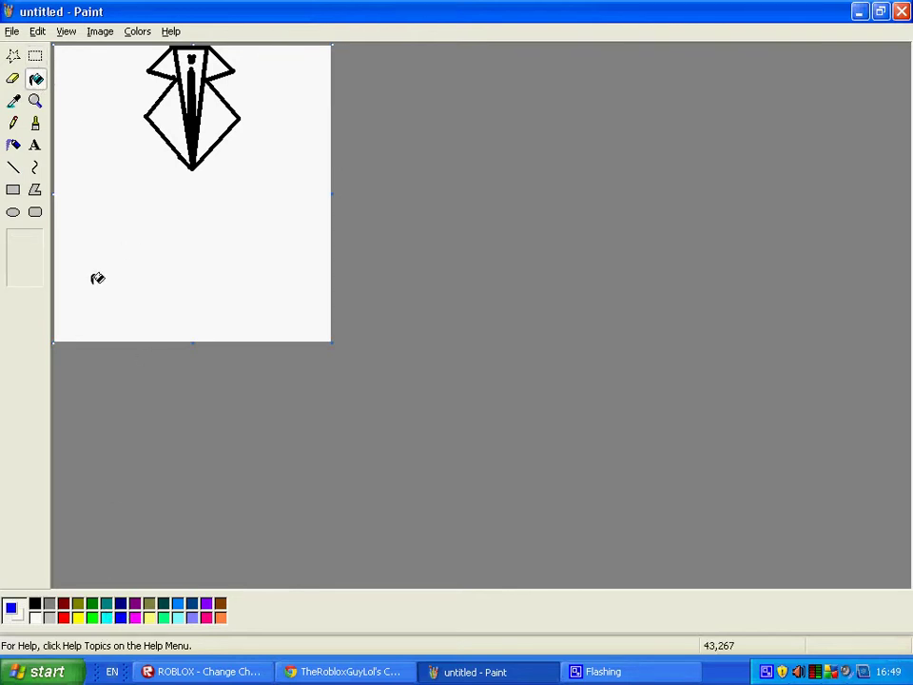
left_click(111, 278)
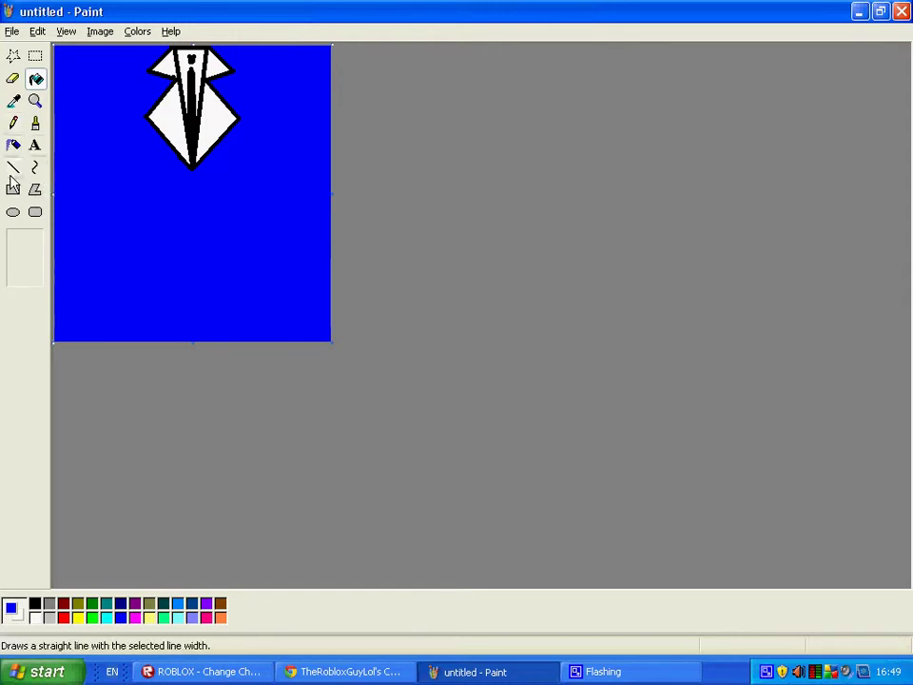
Draw a vertical black line from the lapels' point to the canvas's lower edge and add solid black ovals along it as buttons.
left_click(13, 168)
left_click(37, 603)
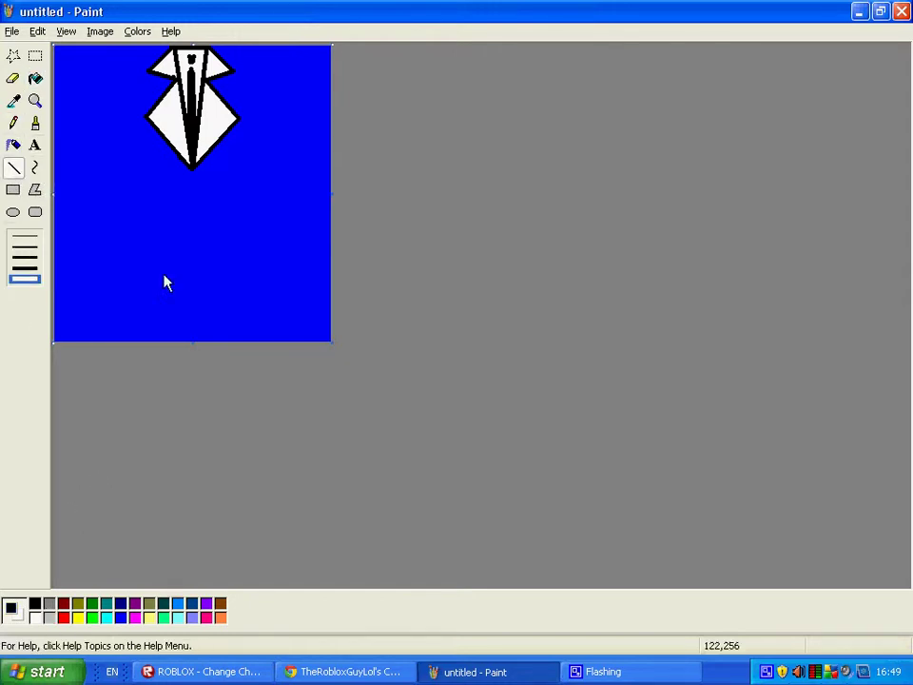
left_click_drag(191, 169, 190, 343)
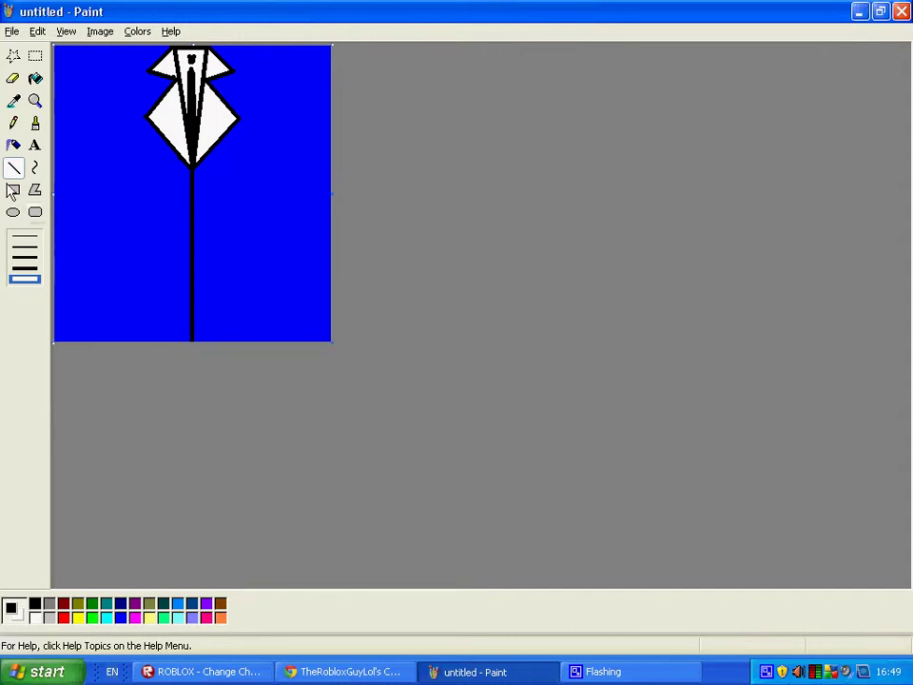
left_click(13, 212)
left_click_drag(186, 173, 197, 332)
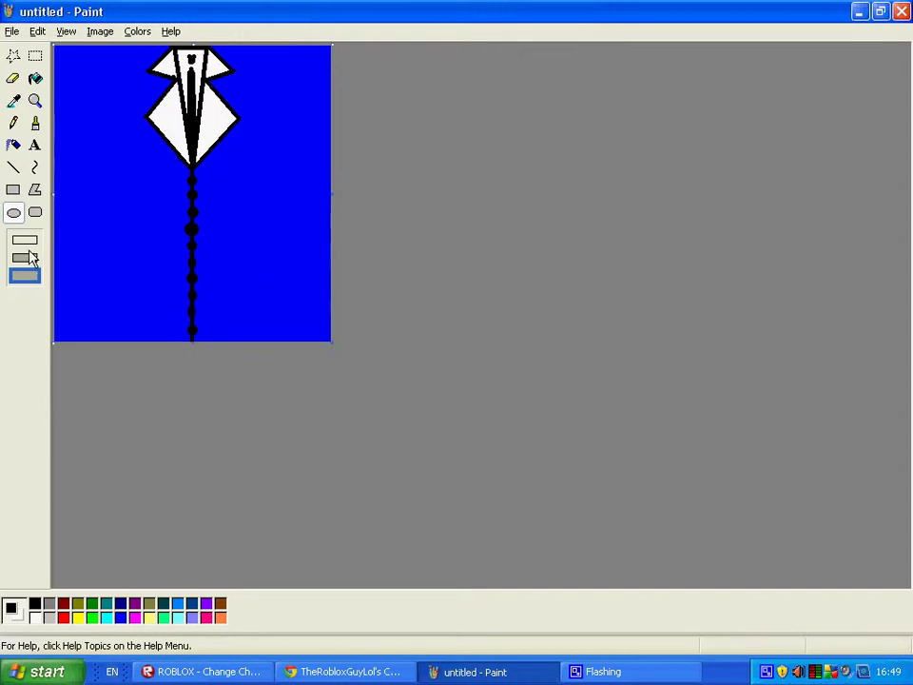
Draw two black-bordered white rectangles as lower pockets, one on each side of the button line, undoing and redrawing the second one.
left_click(13, 190)
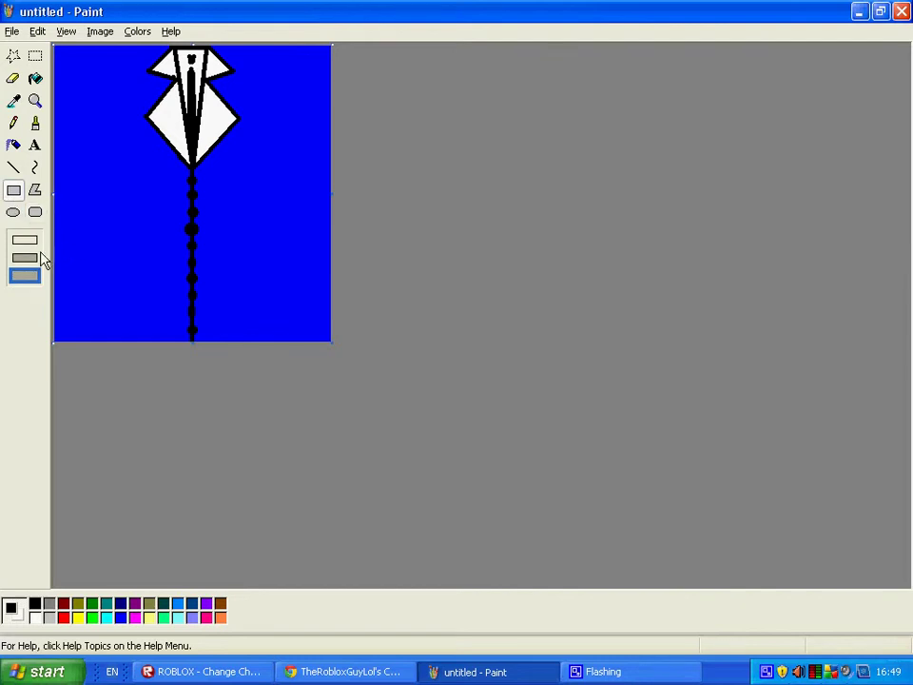
left_click(31, 257)
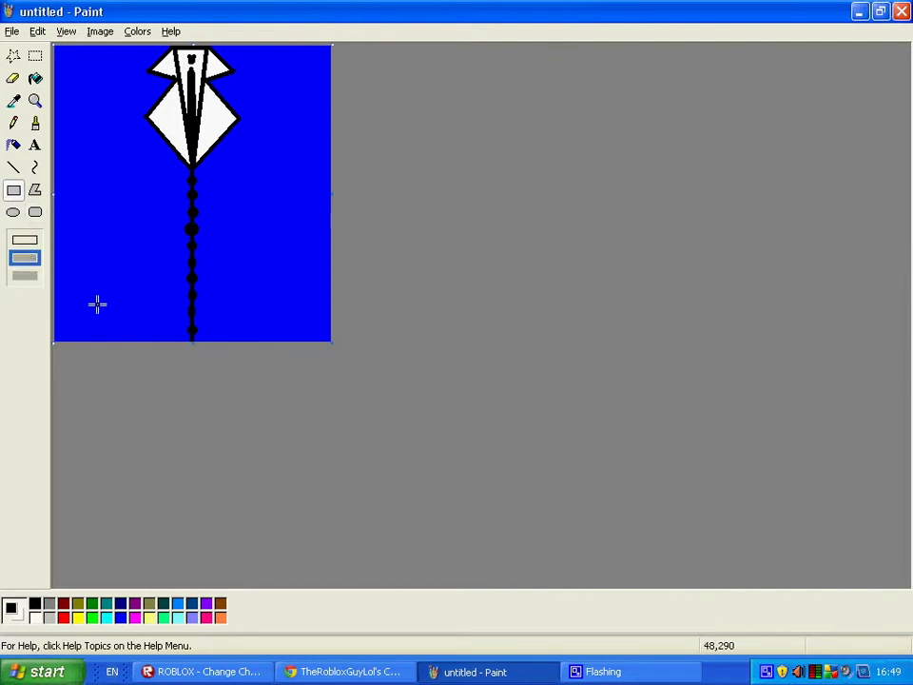
left_click_drag(99, 317, 161, 335)
left_click_drag(218, 317, 282, 337)
left_click(37, 31)
left_click(49, 46)
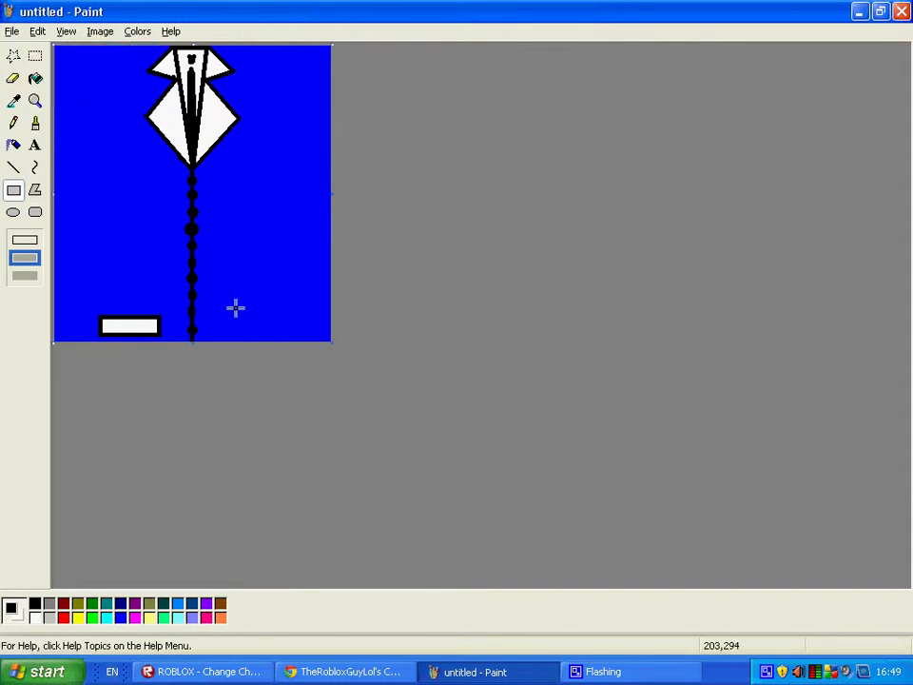
left_click_drag(225, 314, 285, 337)
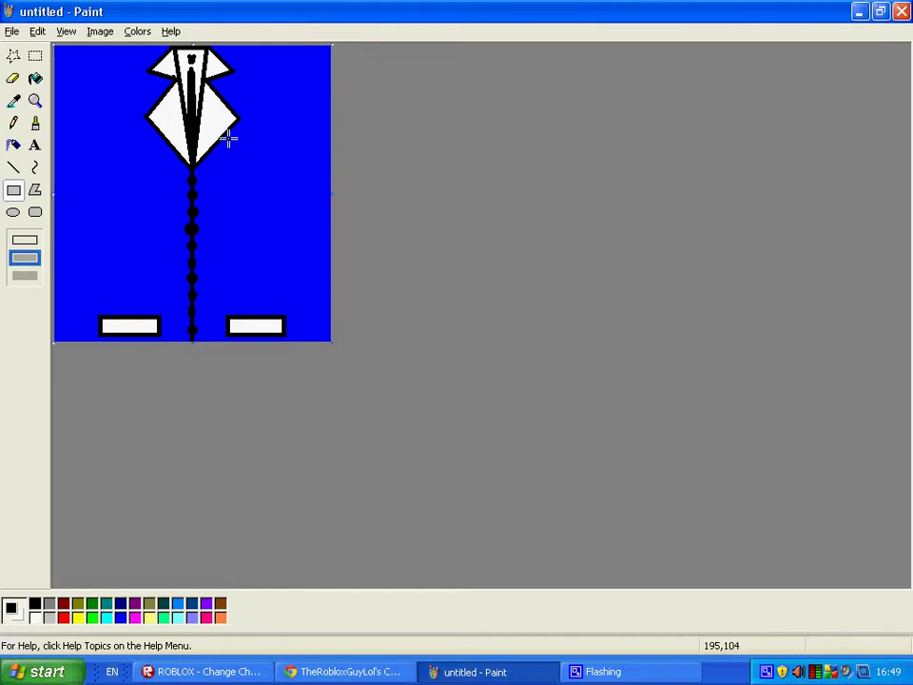
Draw a black-bordered white chest pocket about 71 by 67 pixels and redraw the right lapel's lower edge across it.
mouse_move(224, 136)
left_mouse_down()
mouse_move(282, 180)
mouse_move(228, 136)
left_mouse_up()
left_click_drag(276, 121, 213, 179)
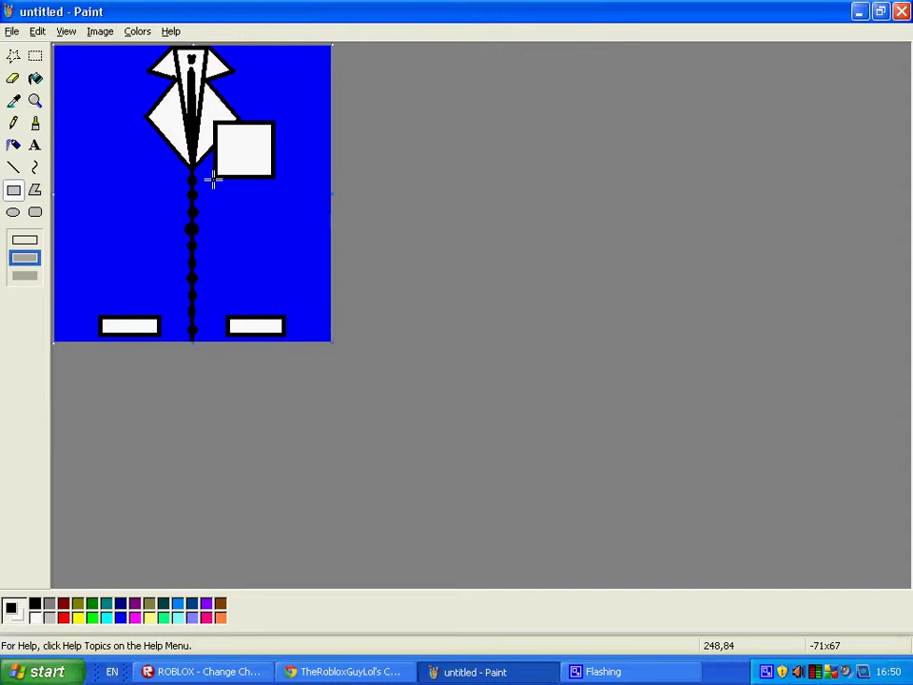
left_click_drag(213, 179, 211, 178)
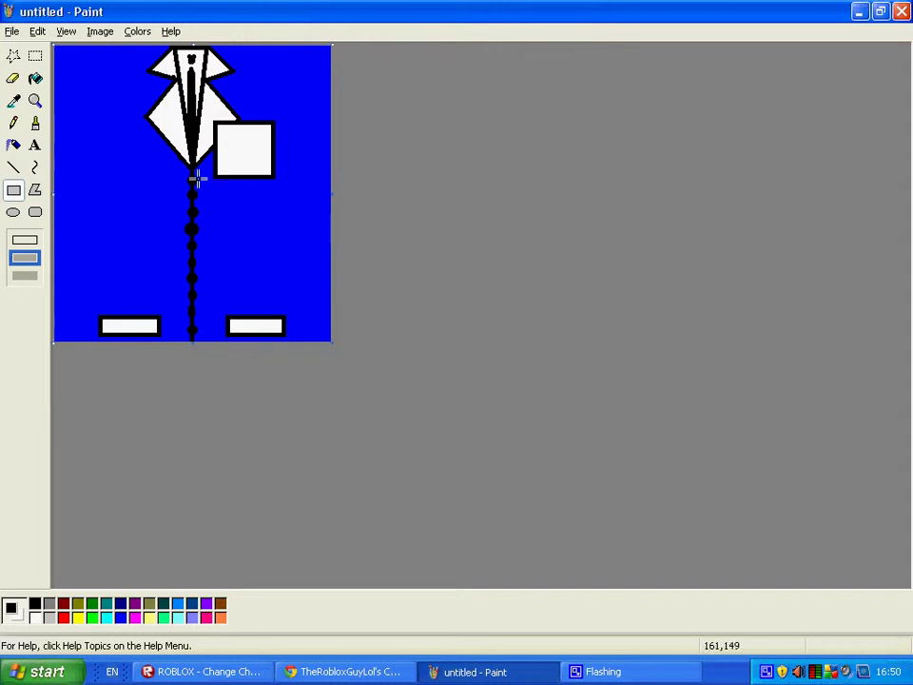
left_click(17, 167)
left_click_drag(238, 116, 217, 144)
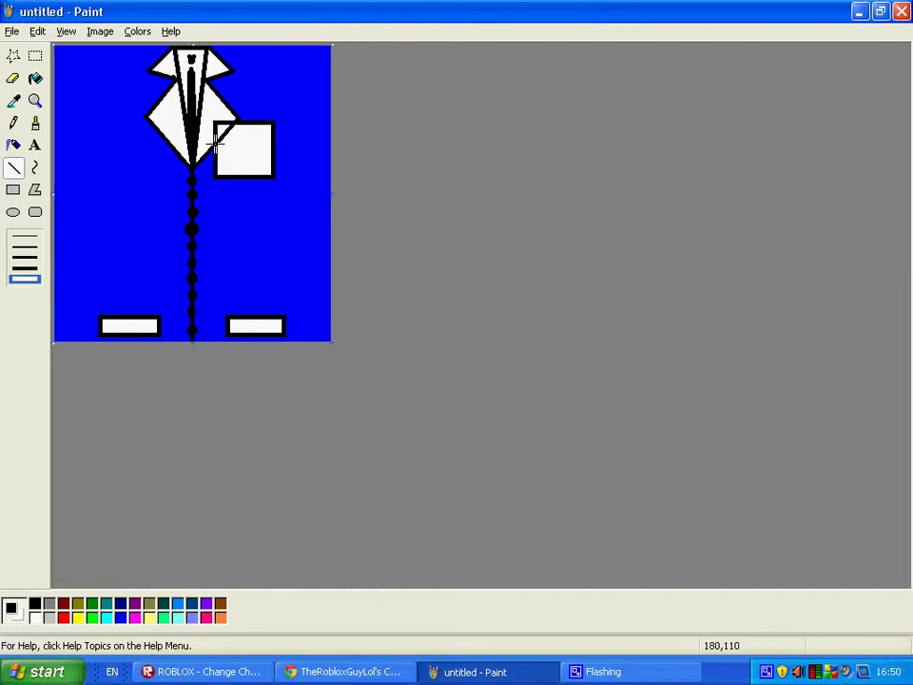
Try to remove the chest pocket's border inside the lapel with a white fill, and undo the fill.
left_click(35, 78)
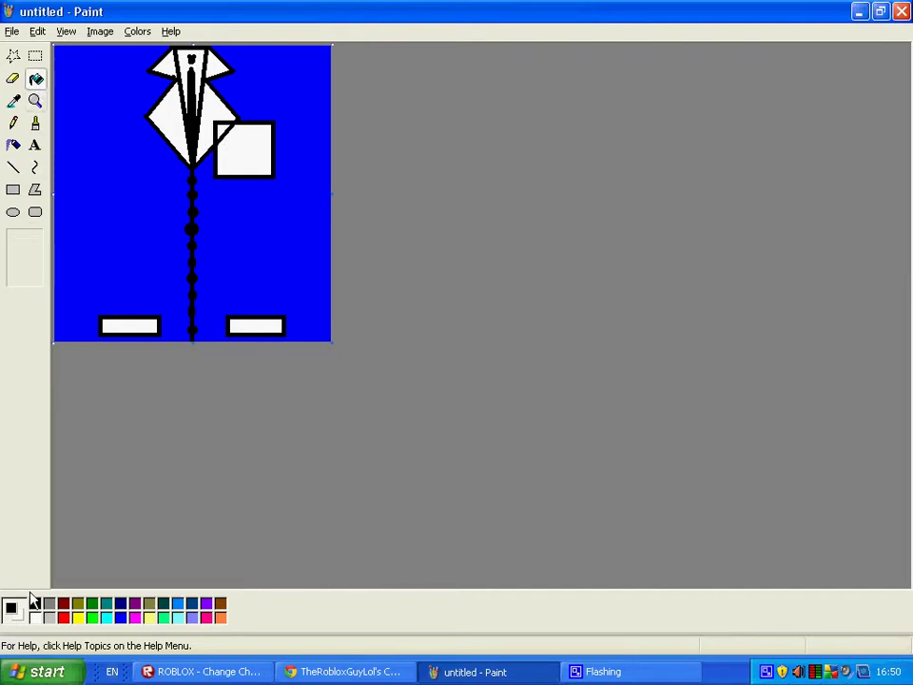
left_click(35, 618)
left_click(218, 127)
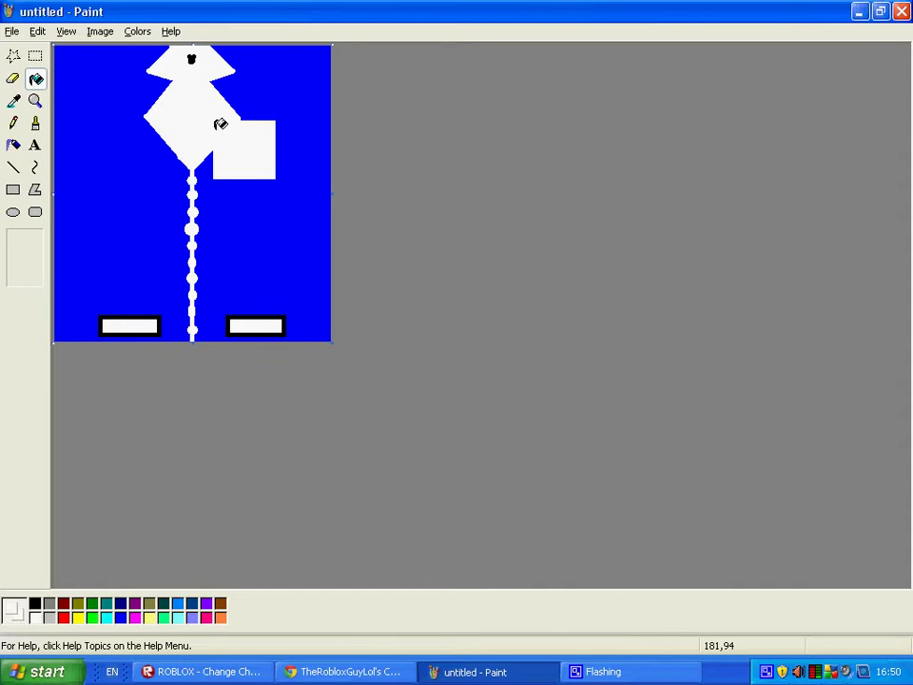
left_click(37, 31)
left_click(45, 49)
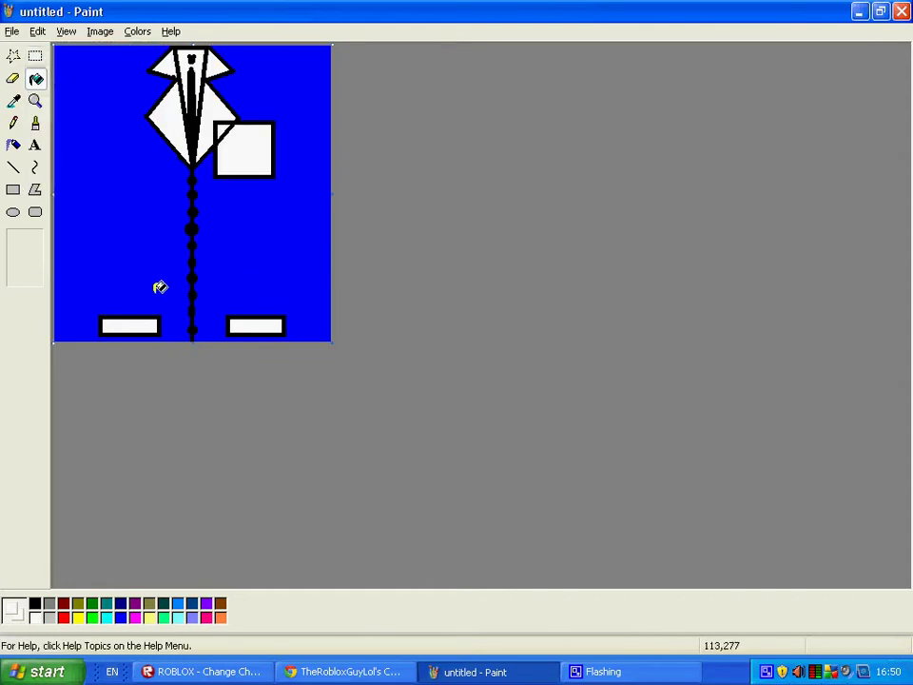
Cover the chest pocket's border lines inside the right lapel with small borderless white rectangles.
left_click(13, 189)
left_click(24, 276)
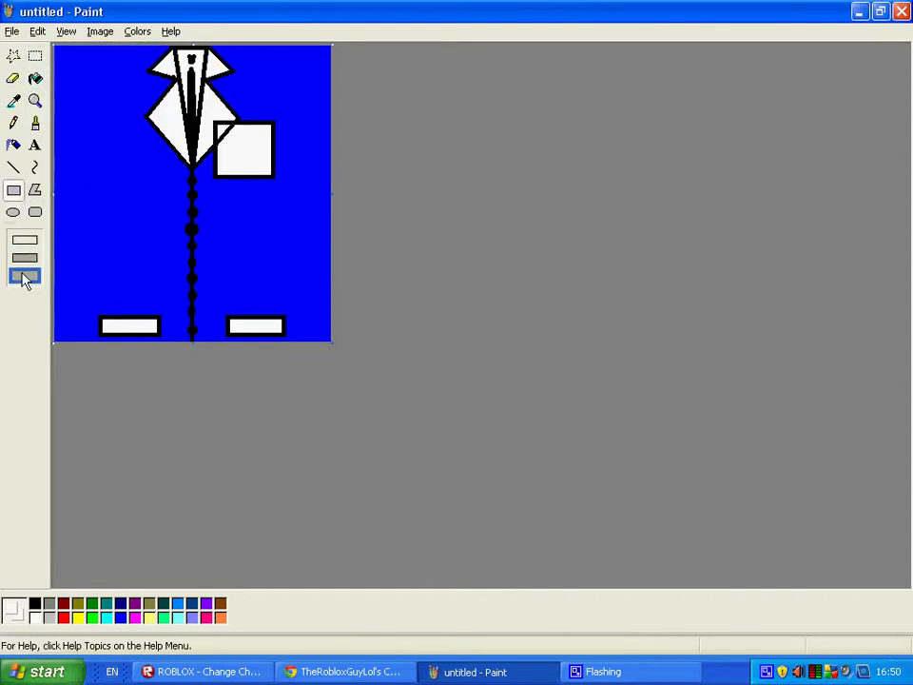
left_click_drag(204, 114, 228, 126)
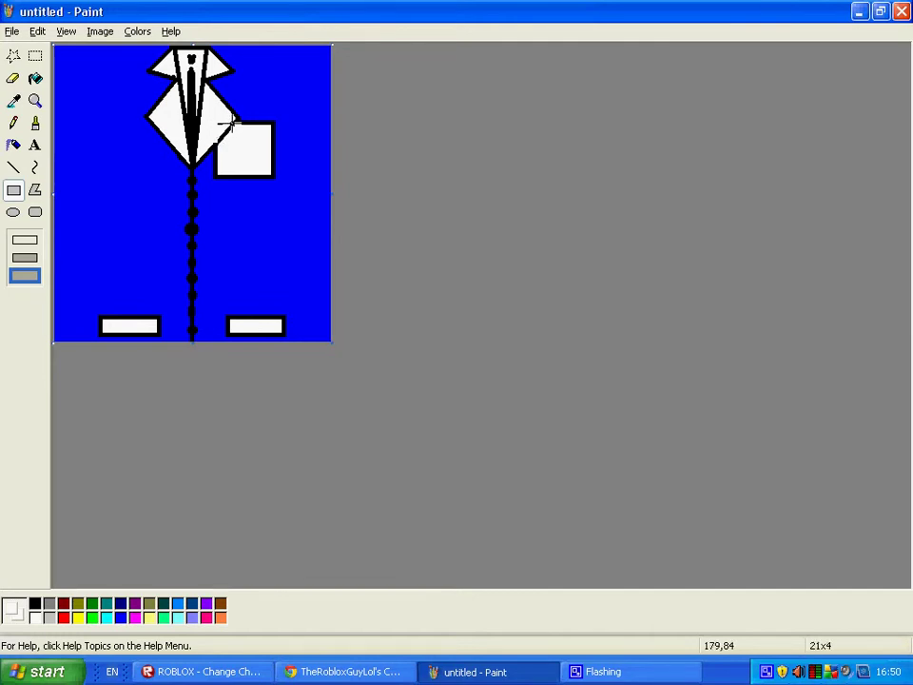
left_click_drag(233, 124, 234, 124)
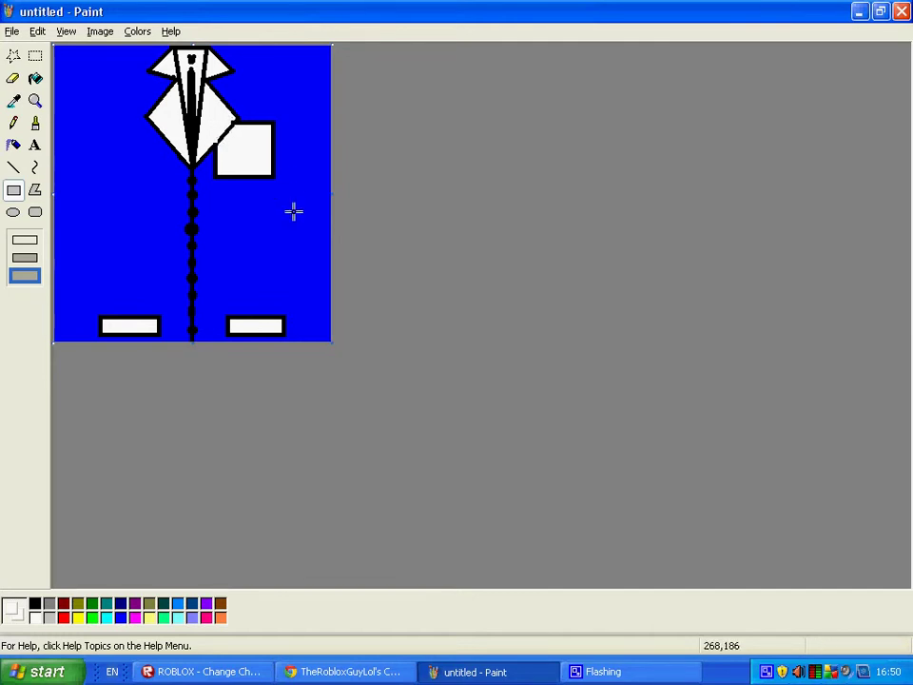
Draw a horizontal black flap line across the chest pocket and letter LEE beneath it with thick straight lines.
left_click(27, 257)
left_click(34, 605)
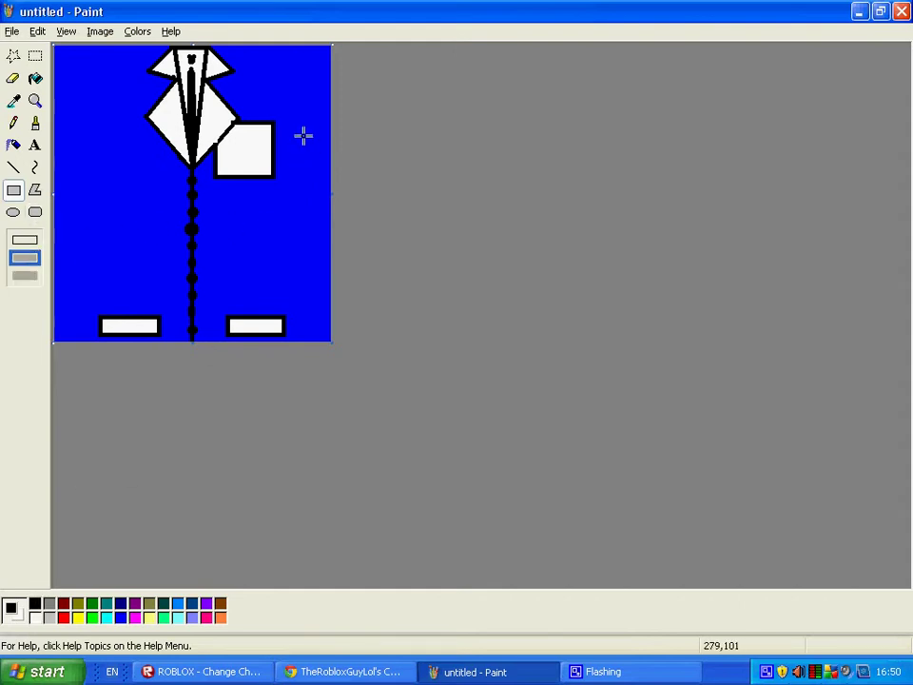
left_click(13, 167)
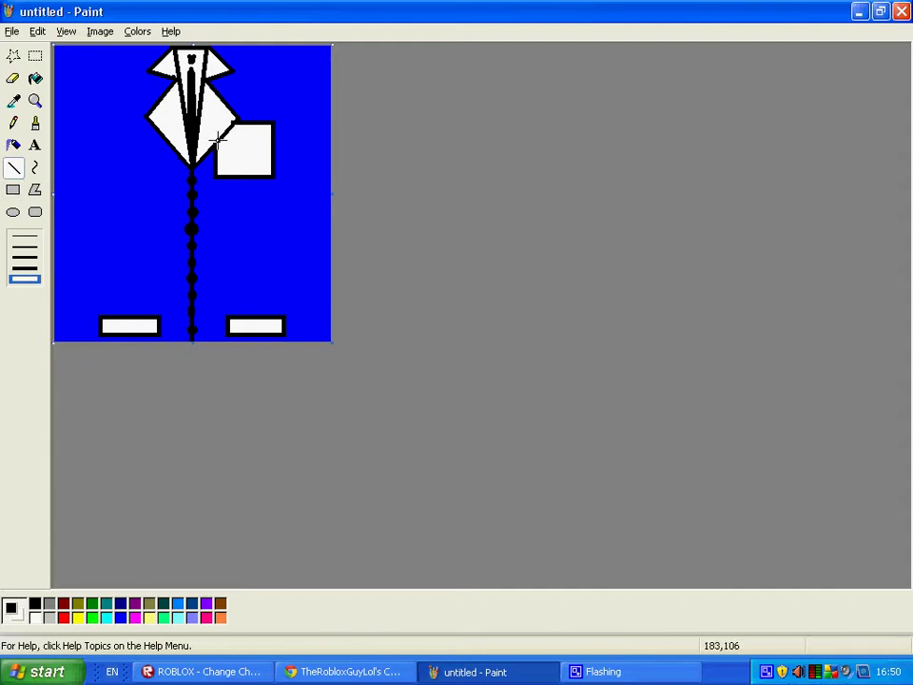
left_click_drag(217, 140, 273, 140)
mouse_move(223, 143)
left_mouse_down()
mouse_move(224, 161)
mouse_move(239, 169)
mouse_move(238, 144)
mouse_move(238, 164)
left_mouse_up()
mouse_move(234, 164)
left_mouse_down()
mouse_move(245, 168)
mouse_move(243, 150)
mouse_move(252, 162)
mouse_move(256, 153)
left_mouse_up()
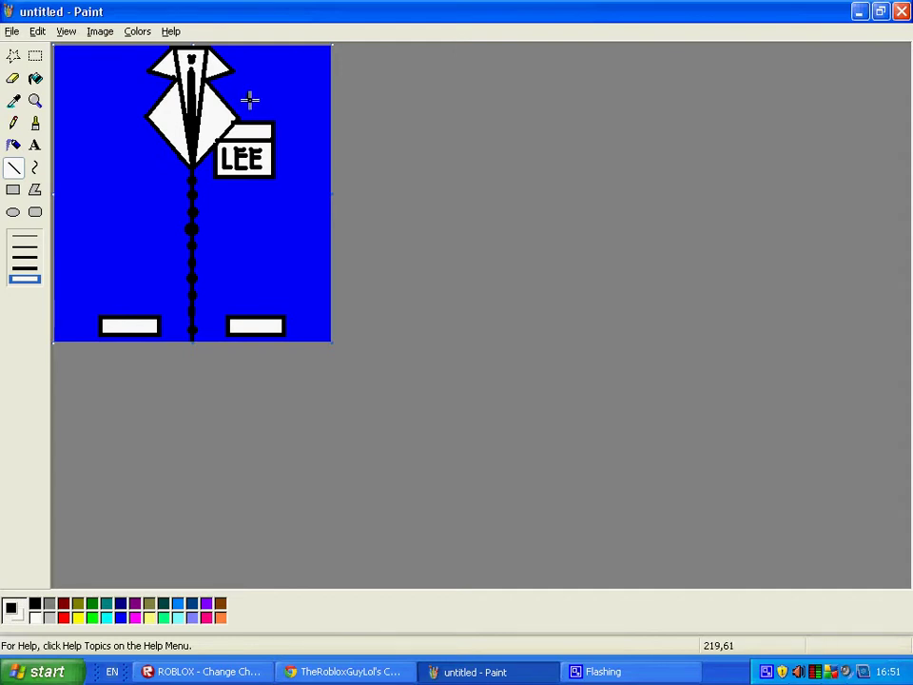
Draw a black pen sticking up out of the chest pocket, undoing and redrawing the first stroke.
left_click_drag(249, 100, 250, 98)
key("ctrl+z")
left_click_drag(252, 90, 251, 88)
Draw an emblem of red-bordered white rectangles on the blue area beside the left side of the collar.
left_click(13, 189)
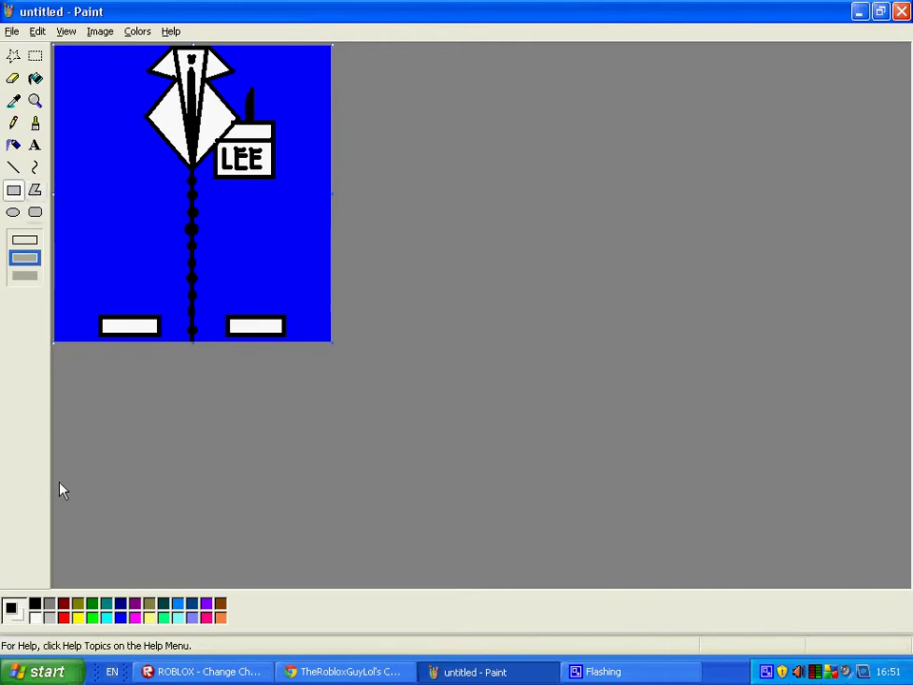
left_click(63, 618)
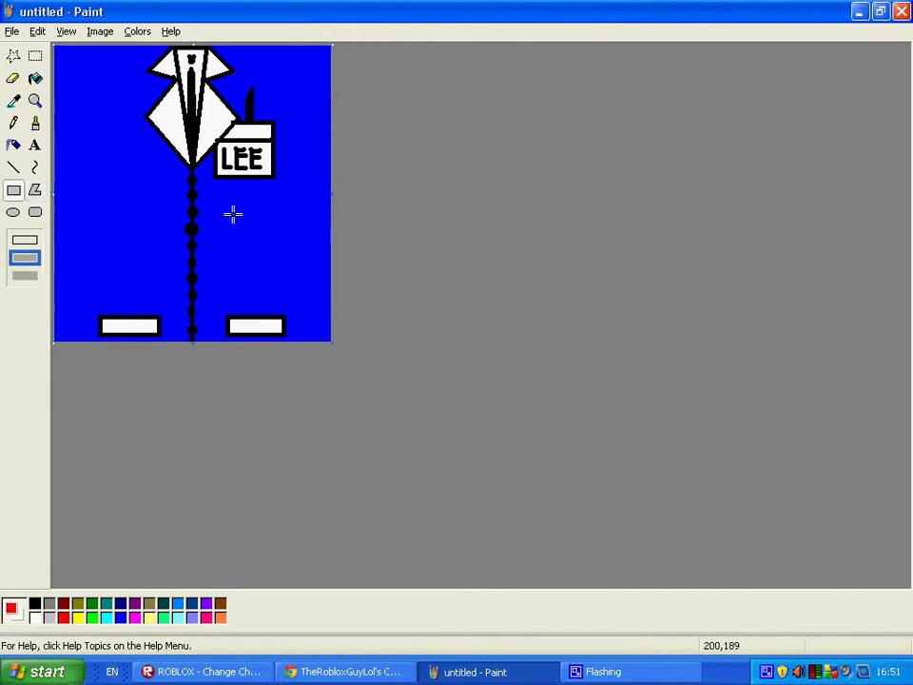
left_click_drag(92, 56, 108, 89)
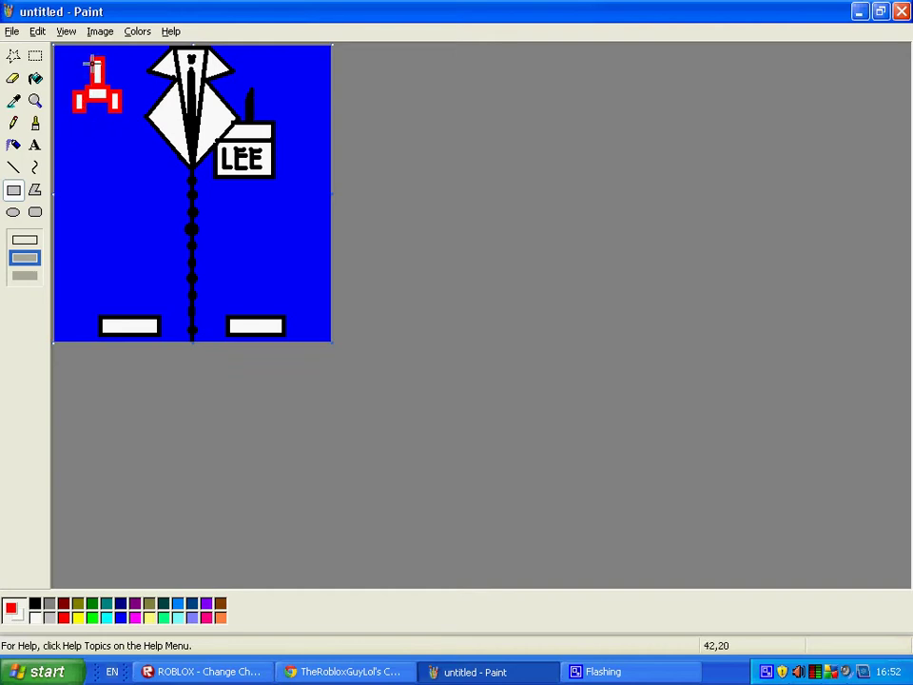
Add a borderless green square below the emblem's centre and small red-bordered white rectangles under its two side arms.
left_click(26, 277)
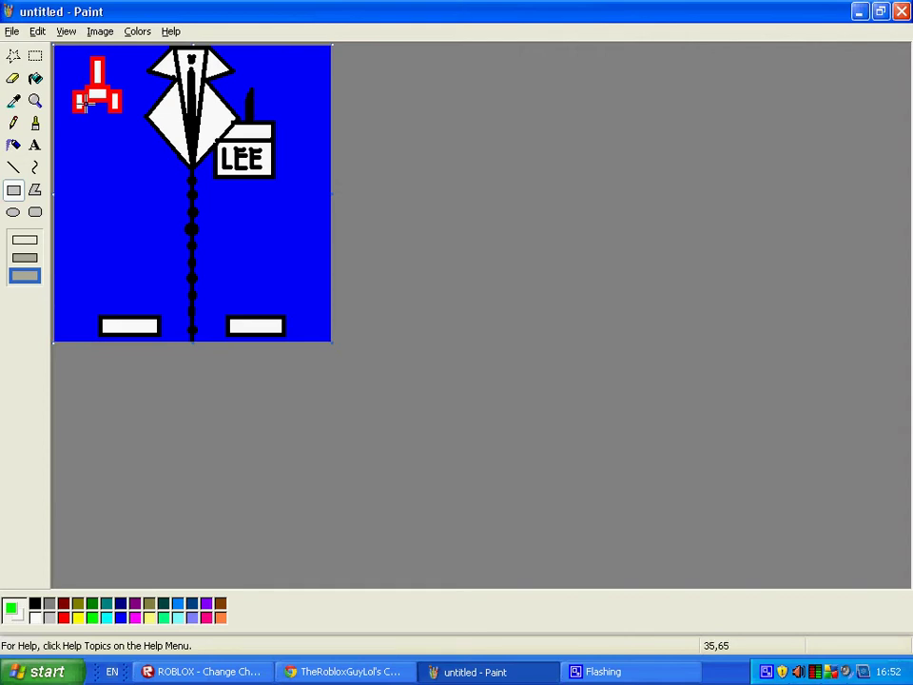
mouse_move(83, 102)
left_mouse_down()
mouse_move(112, 123)
mouse_move(85, 101)
left_mouse_up()
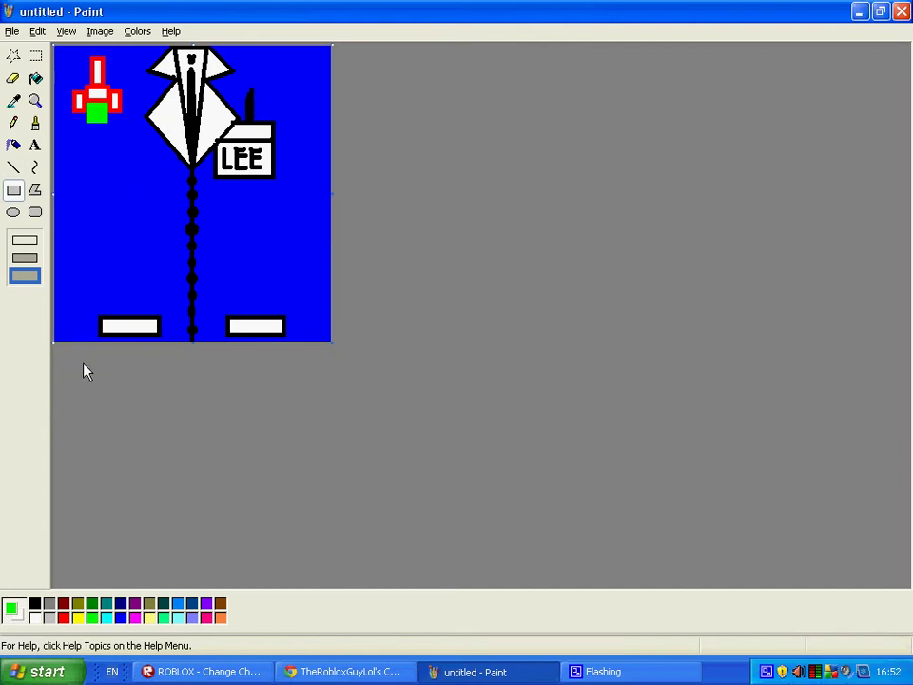
left_click(25, 257)
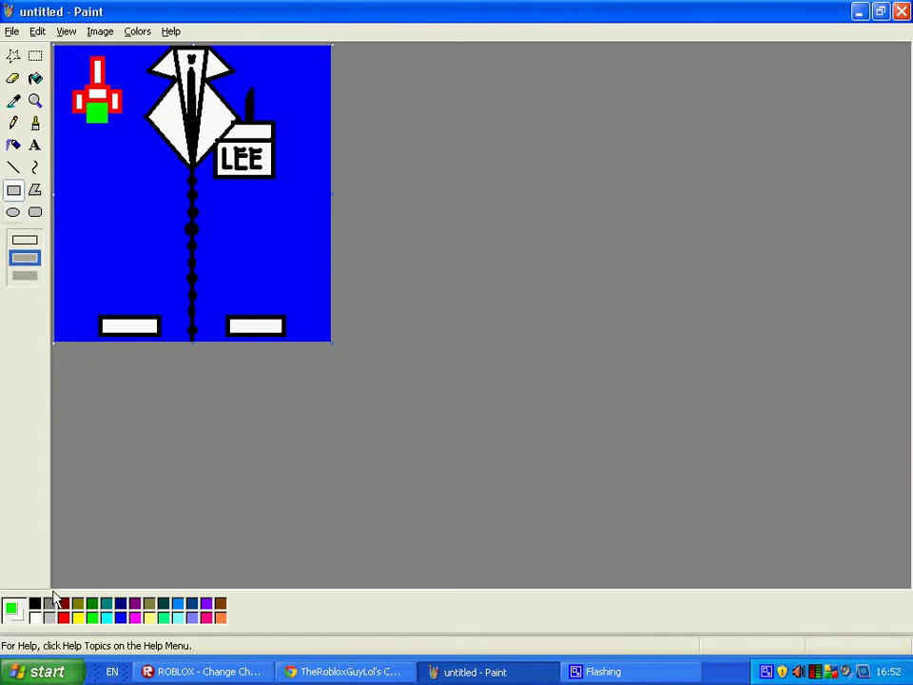
left_click(65, 619)
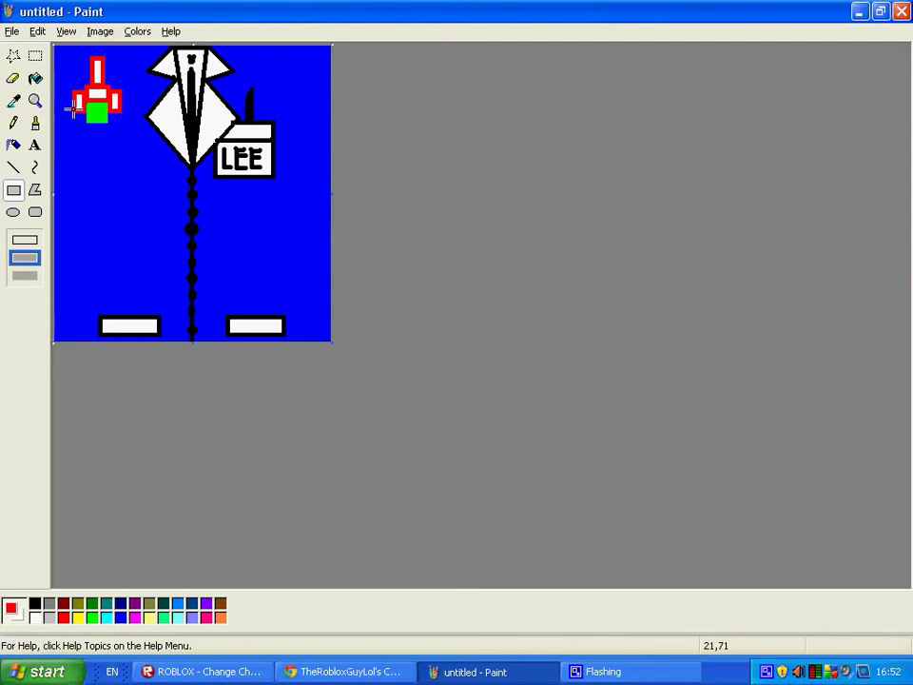
mouse_move(73, 112)
left_mouse_down()
mouse_move(83, 124)
mouse_move(128, 129)
mouse_move(72, 112)
left_mouse_up()
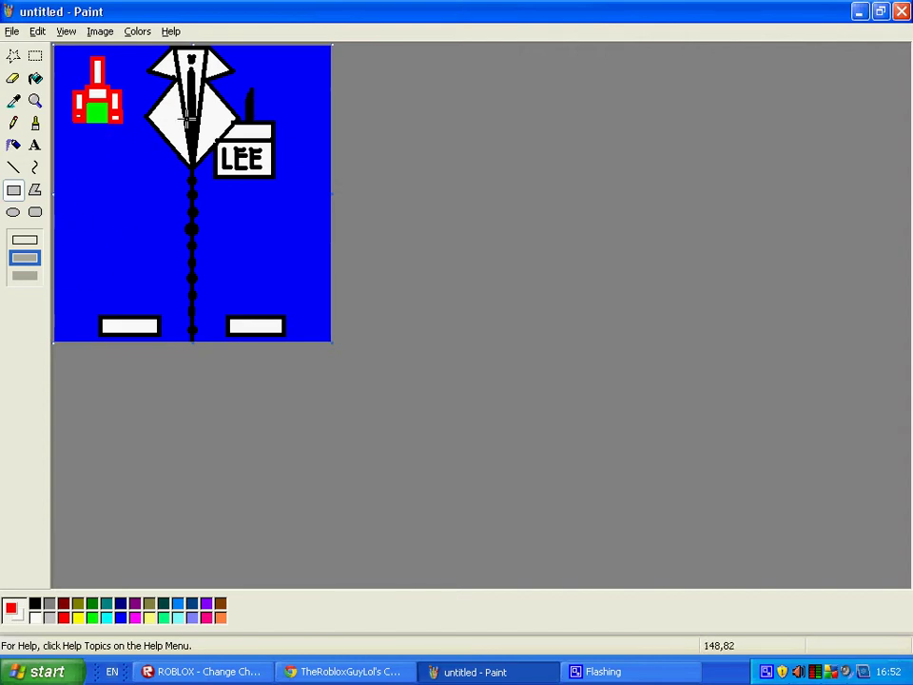
Set up the Line tool with the medium (third) line thickness and black as the drawing colour.
left_click(13, 168)
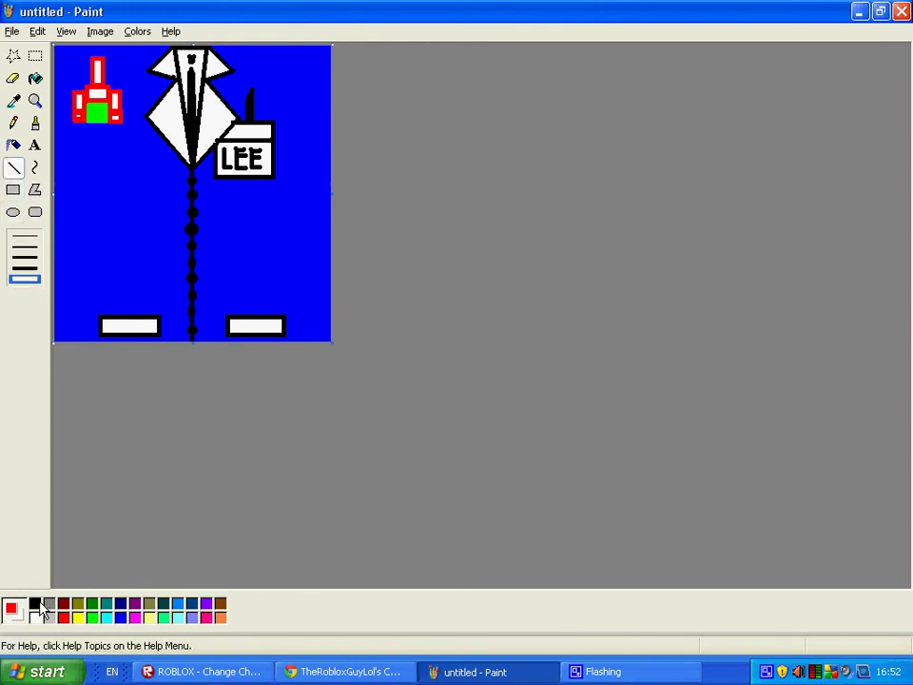
left_click(25, 256)
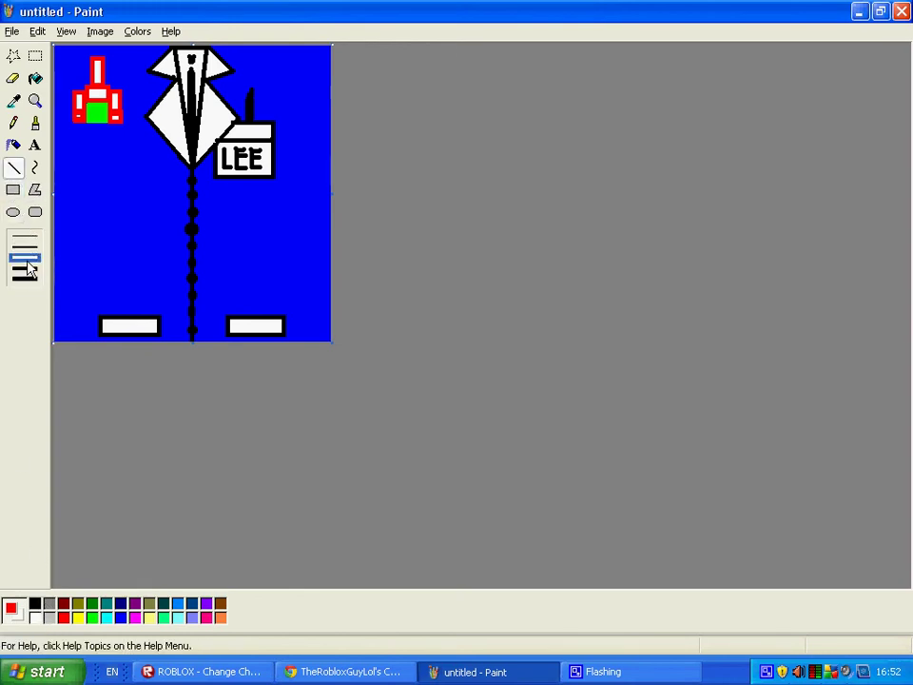
left_click(124, 617)
left_click(35, 617)
left_click(35, 605)
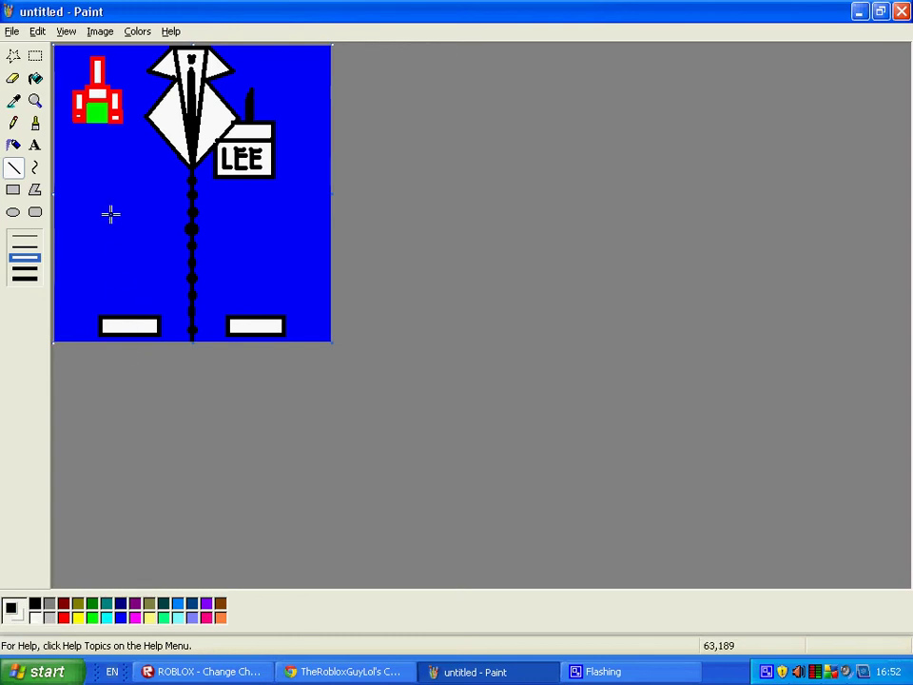